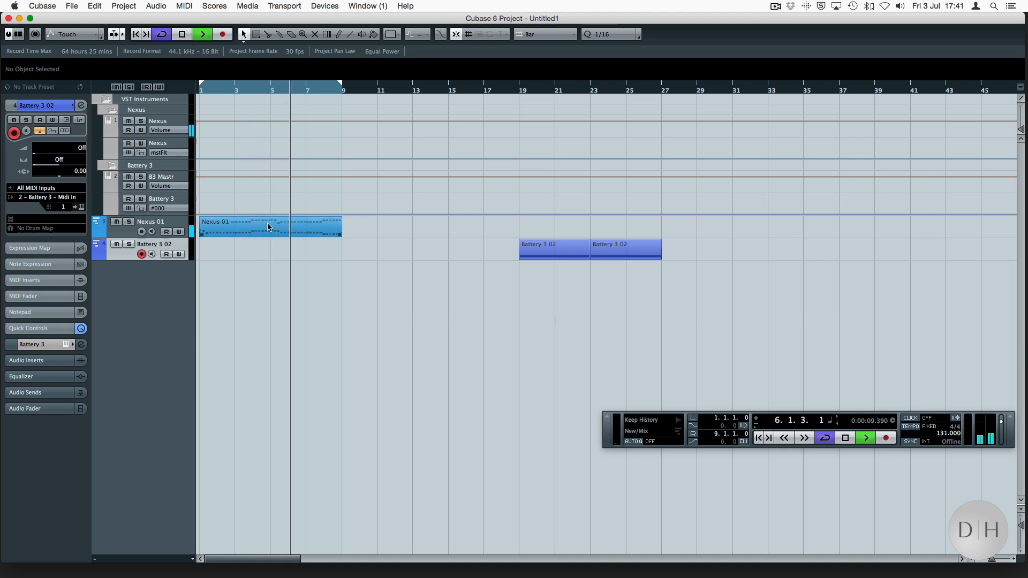
Step: Open the Nexus 01 part in the Key Editor to view its notes, then stop playback and return to the project
left_click(312, 229)
double_click(312, 229)
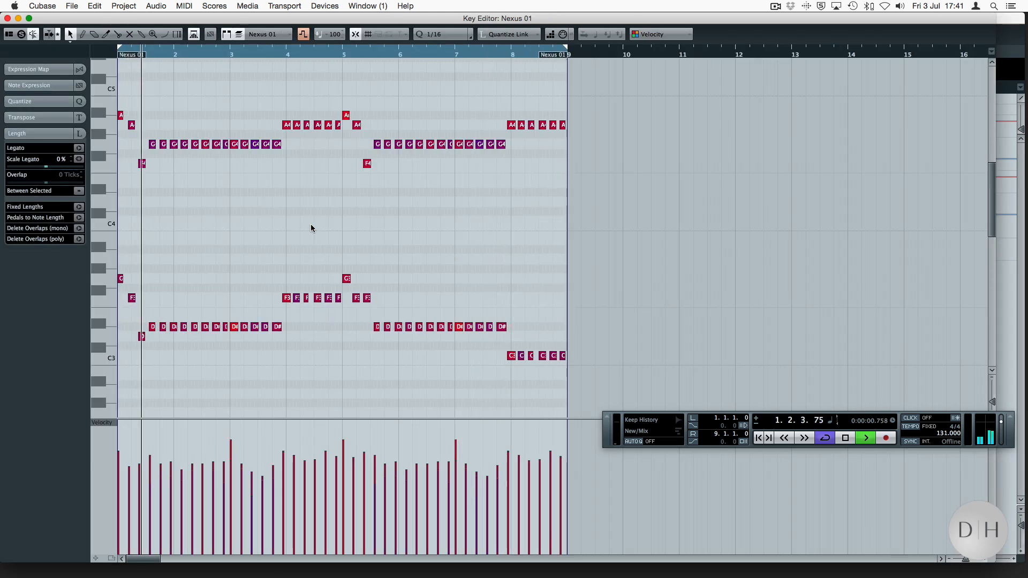
key("space")
key("Return")
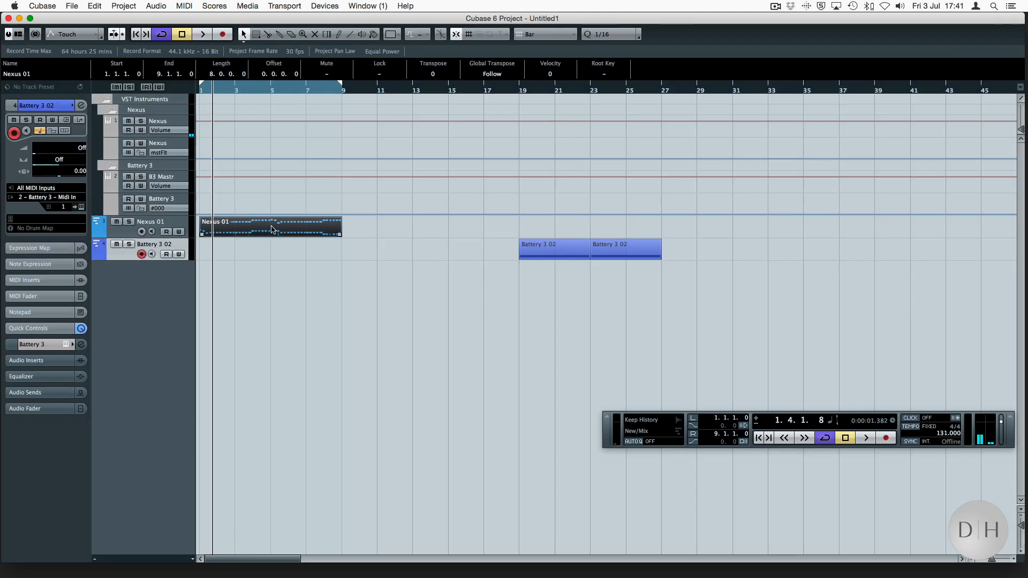
Step: Duplicate the Nexus 01 part to bar 9 and set the loop range to the copy, with the playhead at its start
key("super+d")
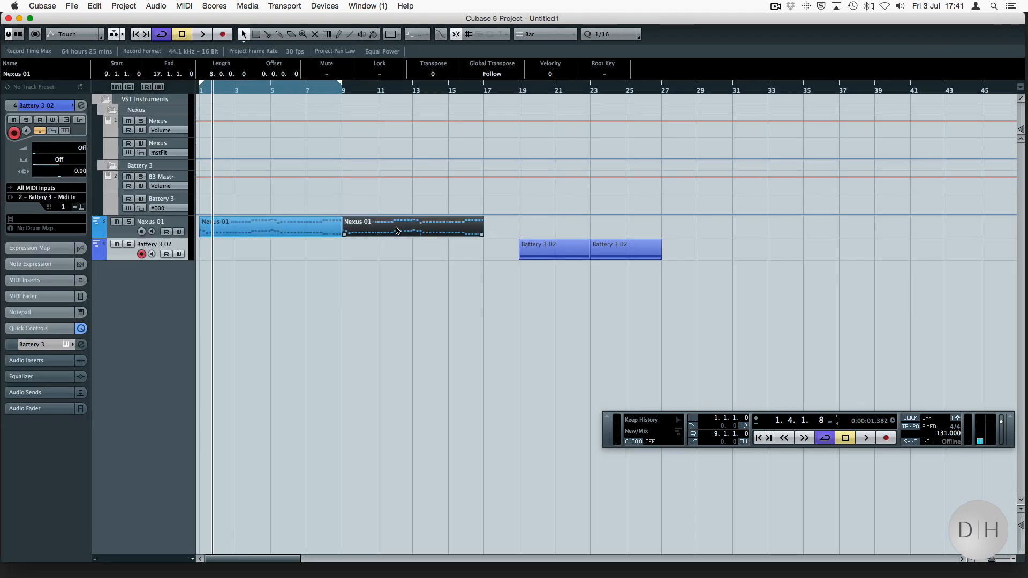
key("p")
key("KP_1")
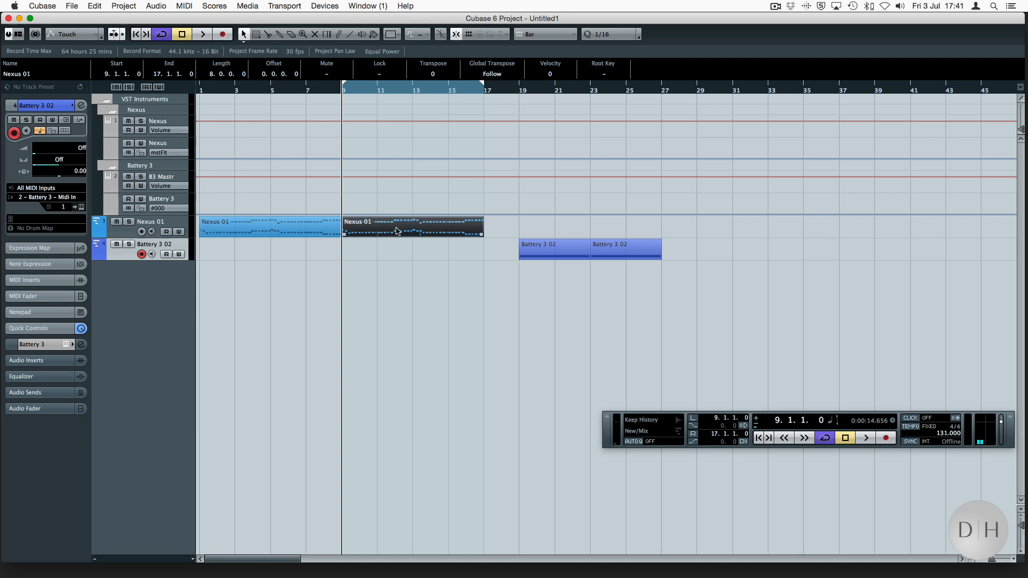
Step: Audition the copied Nexus 01 part in the Key Editor from bar 9, then return to the project
double_click(397, 232)
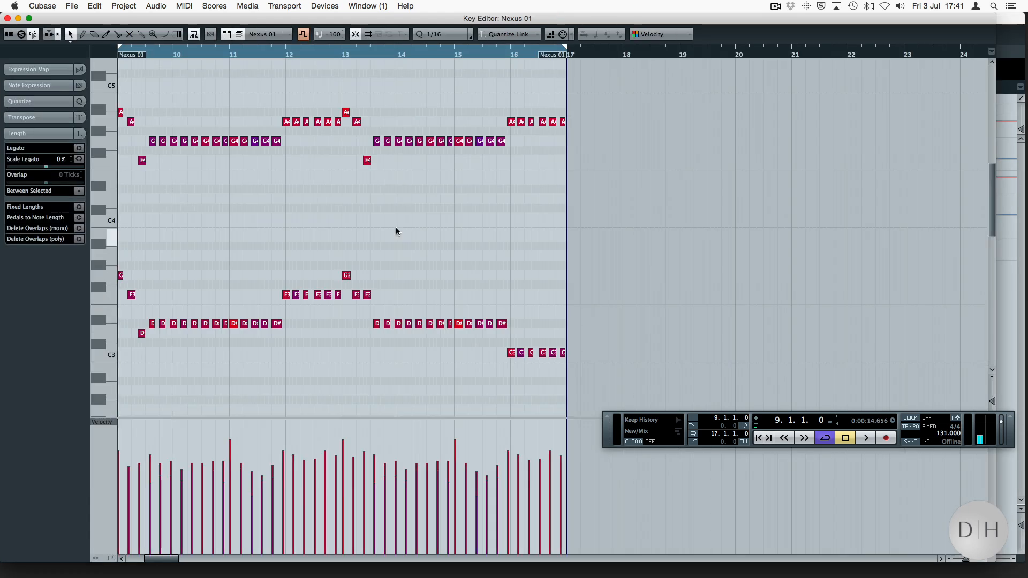
key("space")
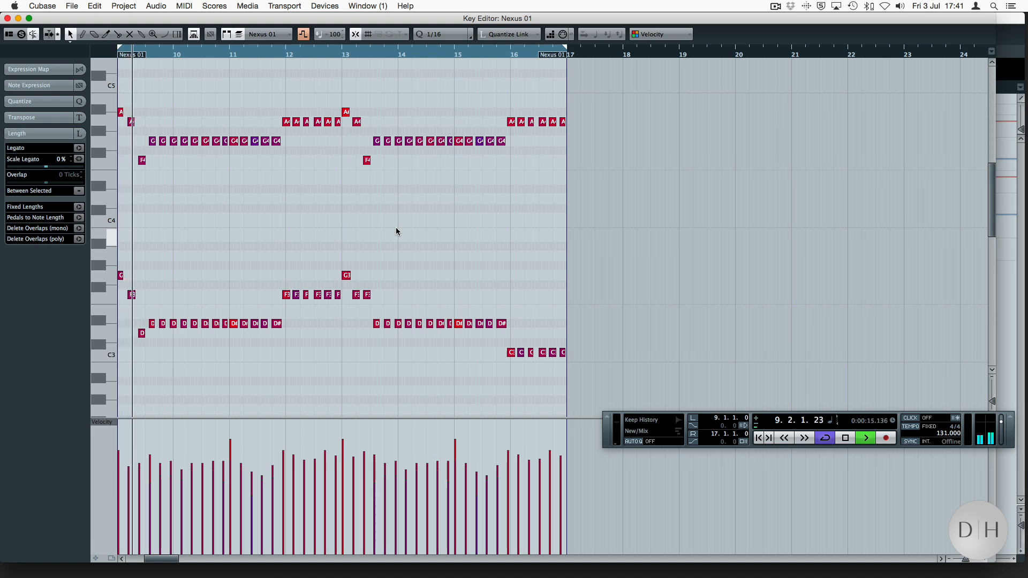
key("space")
key("Return")
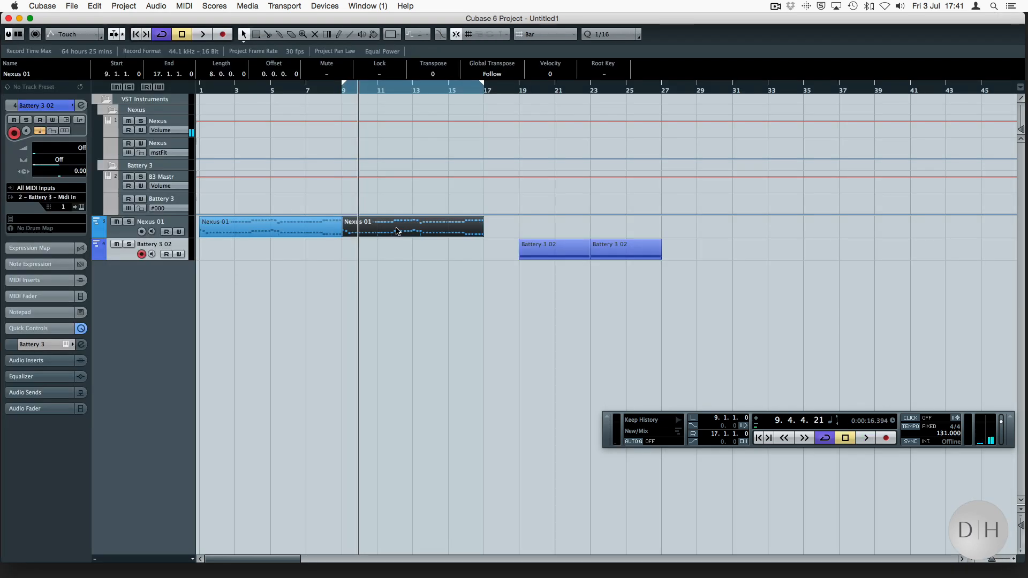
Step: Open the copied part in the Key Editor and copy its upper melody line upward so the harmony starts on G5
double_click(397, 231)
left_click_drag(451, 101, 441, 47)
left_click_drag(684, 187, 102, 362)
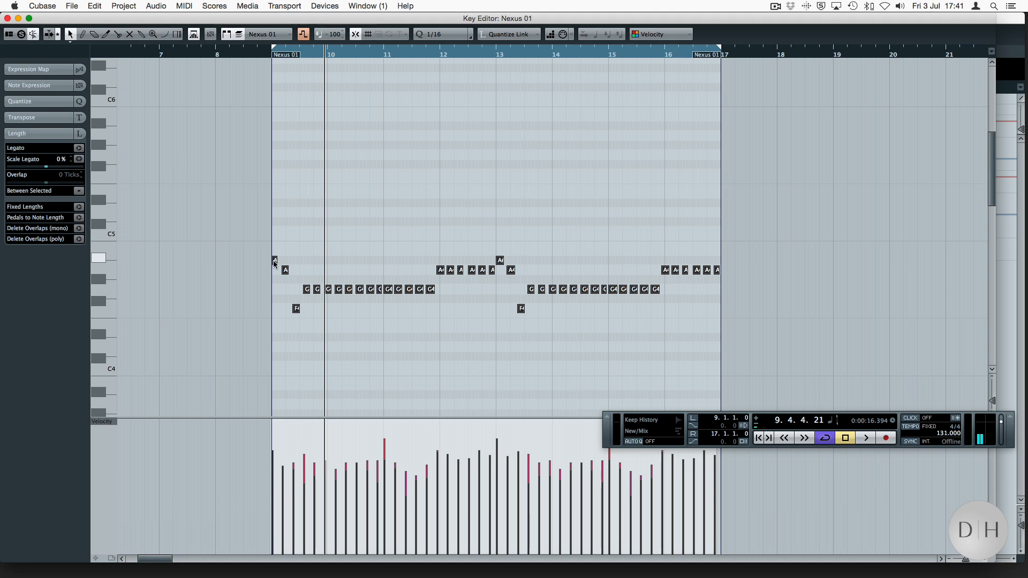
left_click_drag(274, 260, 274, 156)
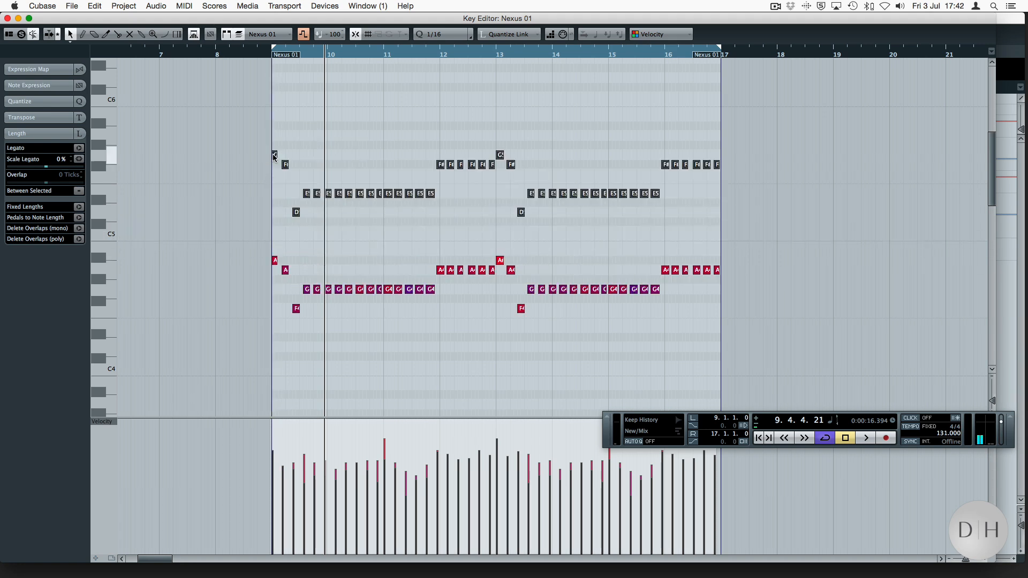
Step: Lower all F#5 notes of the new harmony line by one semitone to F5
mouse_move(275, 170)
left_mouse_down()
mouse_move(723, 155)
mouse_move(738, 170)
left_mouse_up()
key("Down")
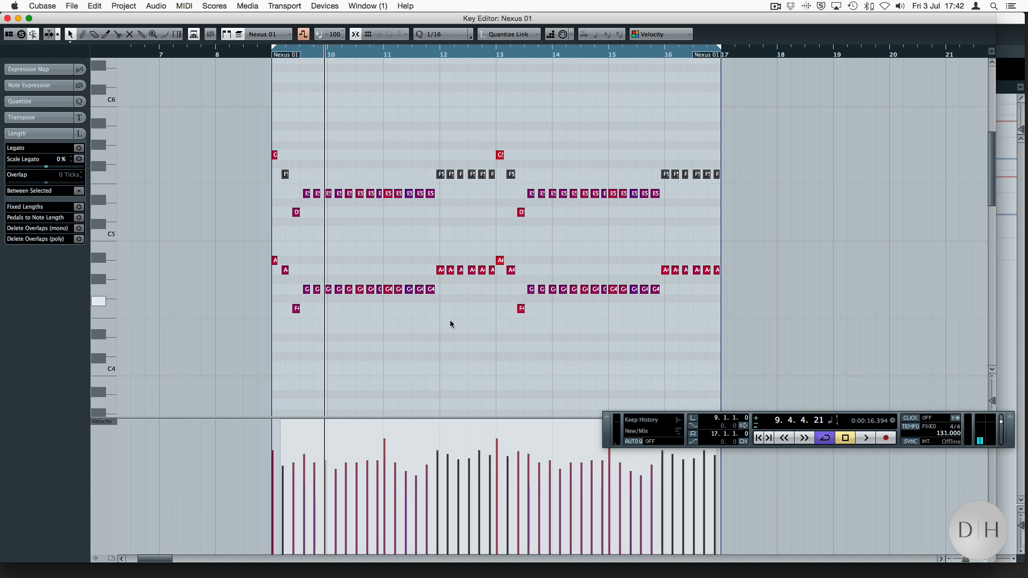
left_click(428, 329)
left_click_drag(287, 289, 698, 282)
left_click_drag(621, 297, 267, 297)
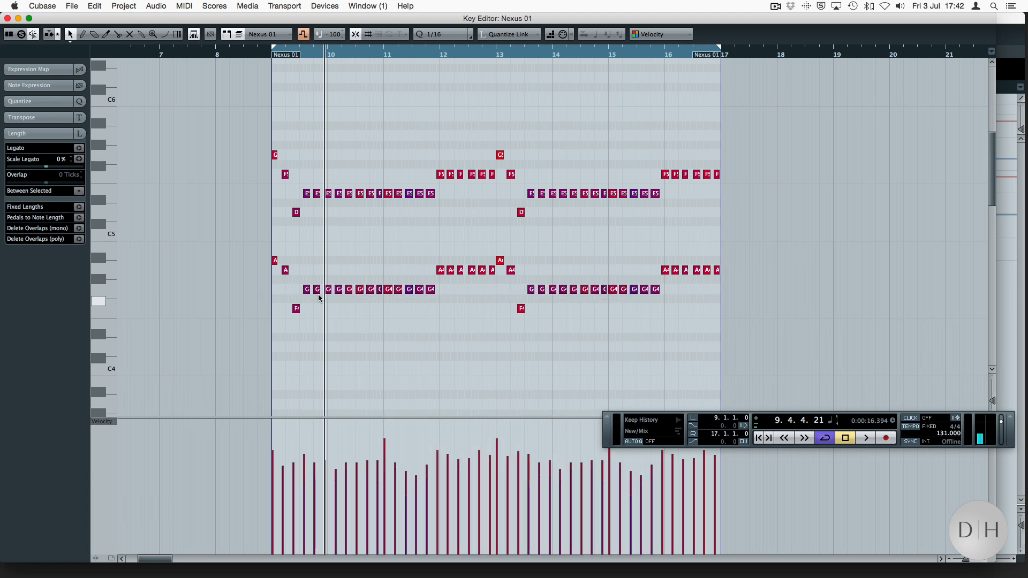
Step: Play the harmony from bar 9 and examine the bass notes beneath the E5 harmony notes
key("space")
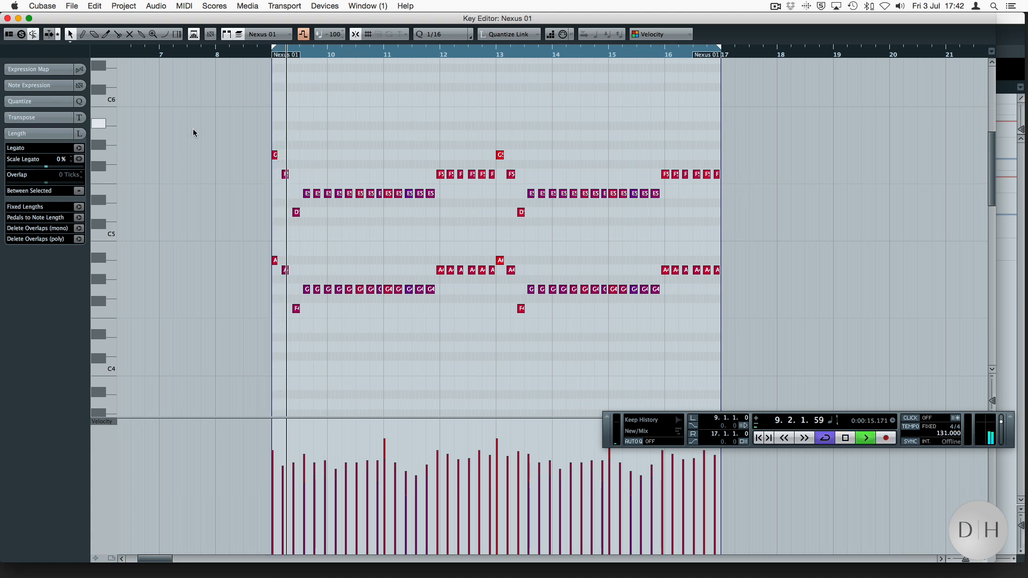
key("space")
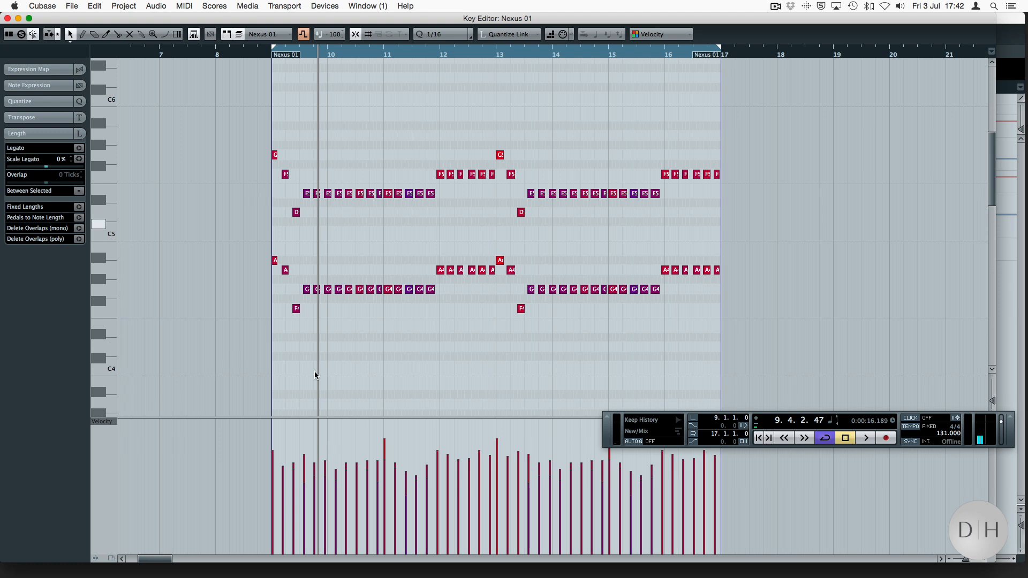
scroll(316, 375, "down", 8)
left_click_drag(280, 259, 440, 273)
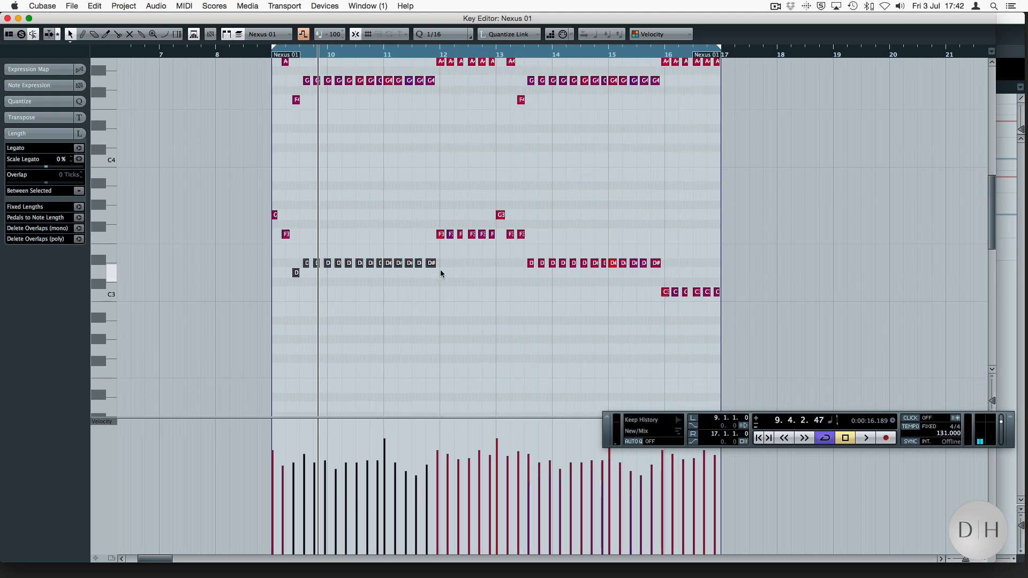
left_click_drag(283, 273, 284, 248)
left_click_drag(455, 89, 458, 40)
left_click_drag(441, 98, 438, 40)
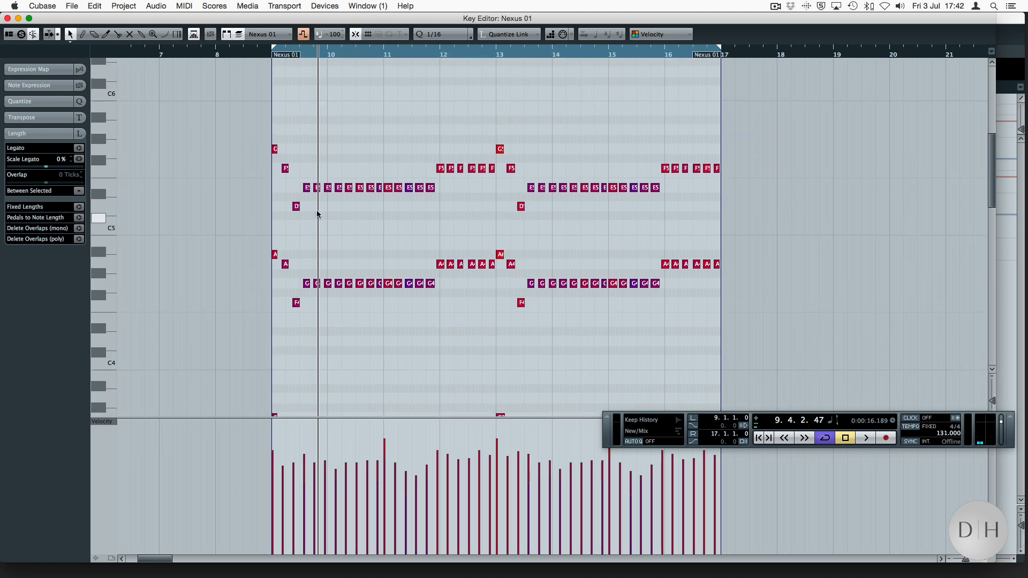
Step: Lower all E5 notes of the harmony line by one semitone to D#5
left_click_drag(298, 185, 687, 192)
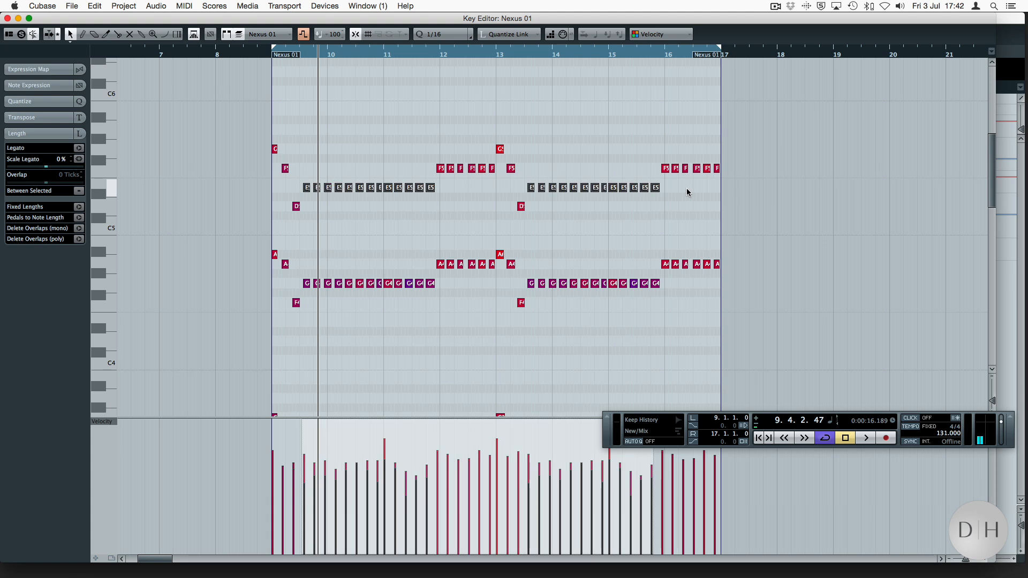
key("Down")
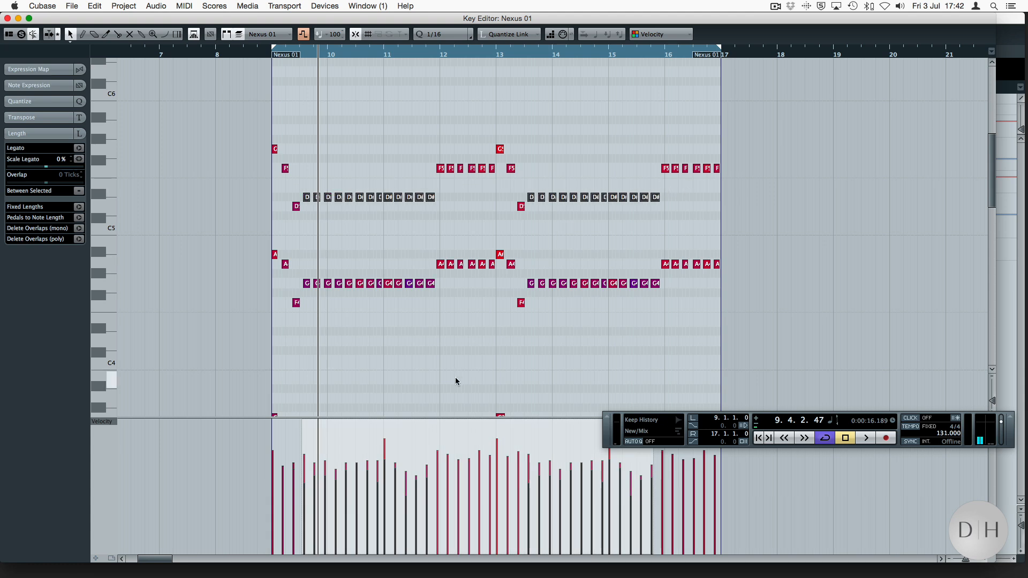
left_click_drag(454, 381, 439, 420)
left_click_drag(420, 211, 397, 64)
left_click(375, 127)
Step: Play back the corrected harmony and examine the stacked notes at the start of bar 9
key("space")
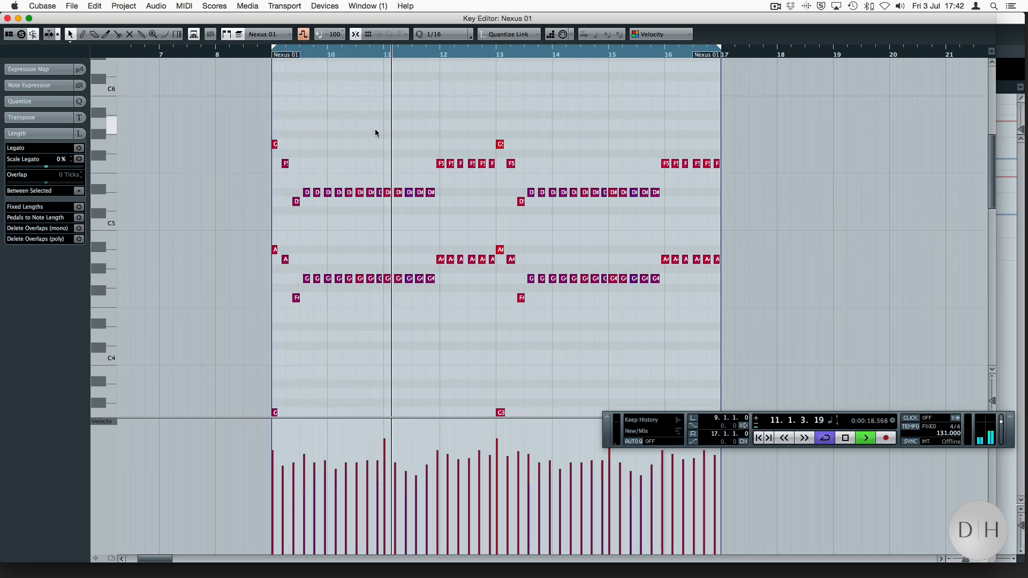
key("space")
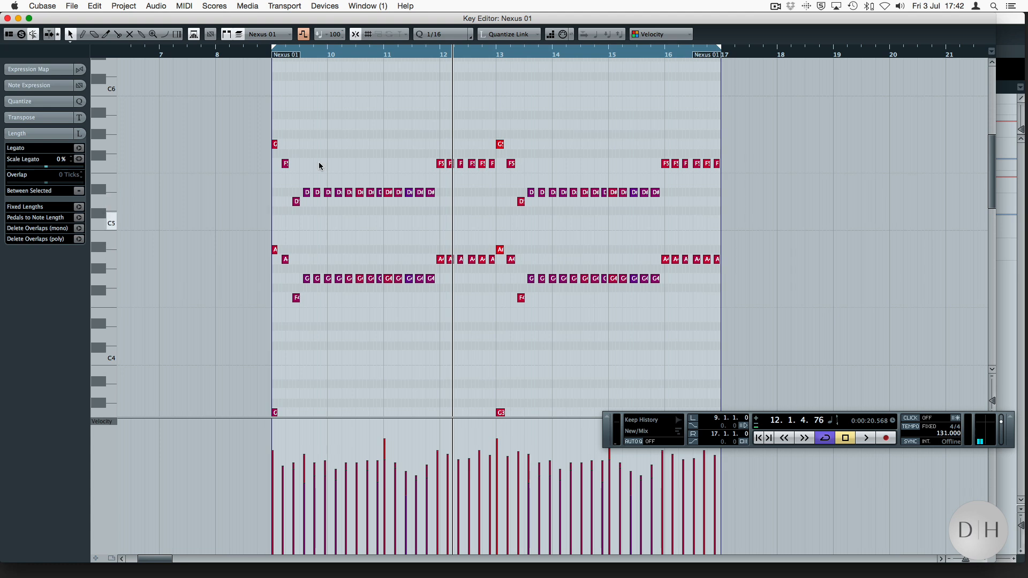
left_click_drag(274, 122, 273, 285)
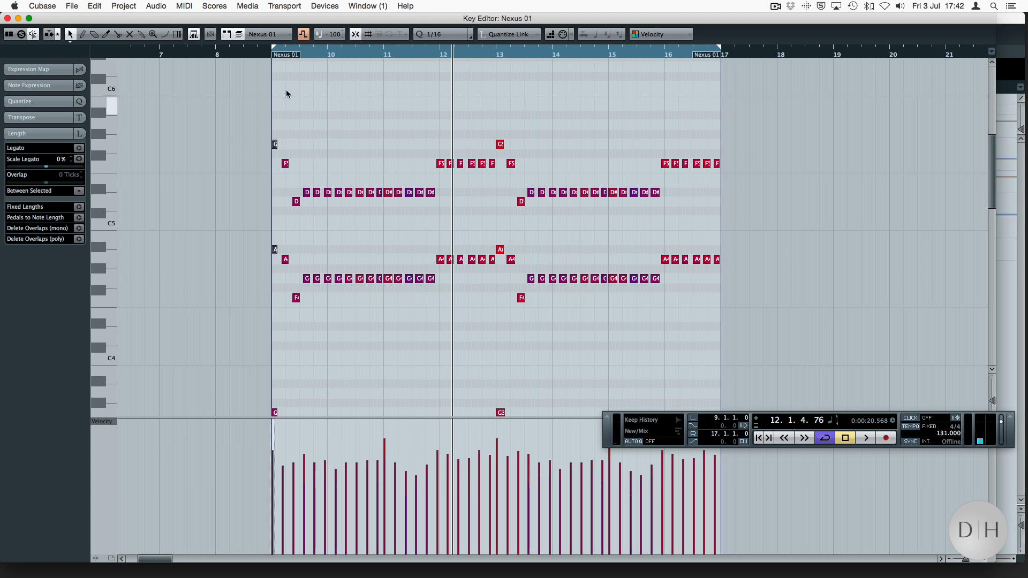
left_click(272, 206)
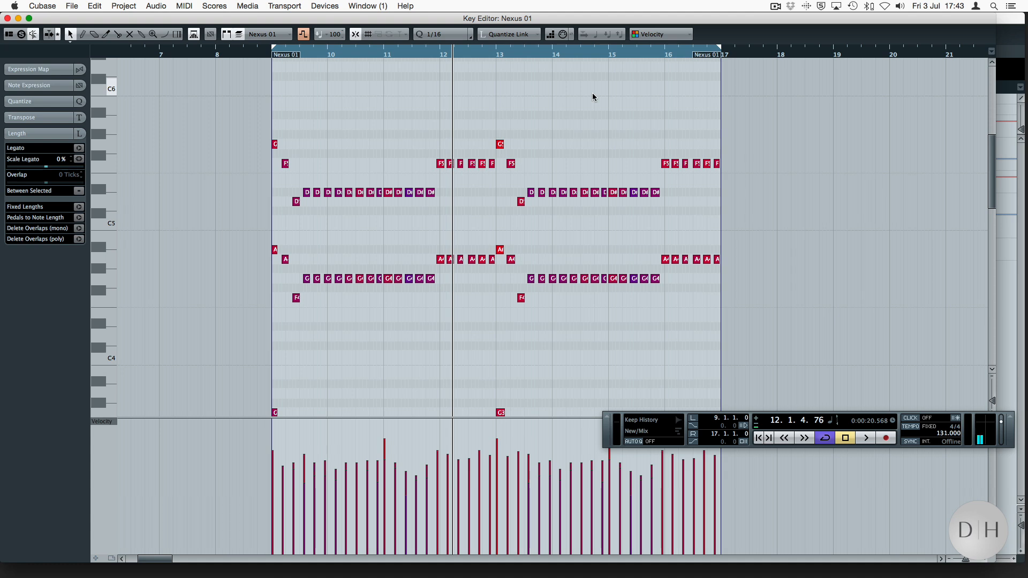
Step: Transpose all notes in the part down one octave and play back the result
key("super+a")
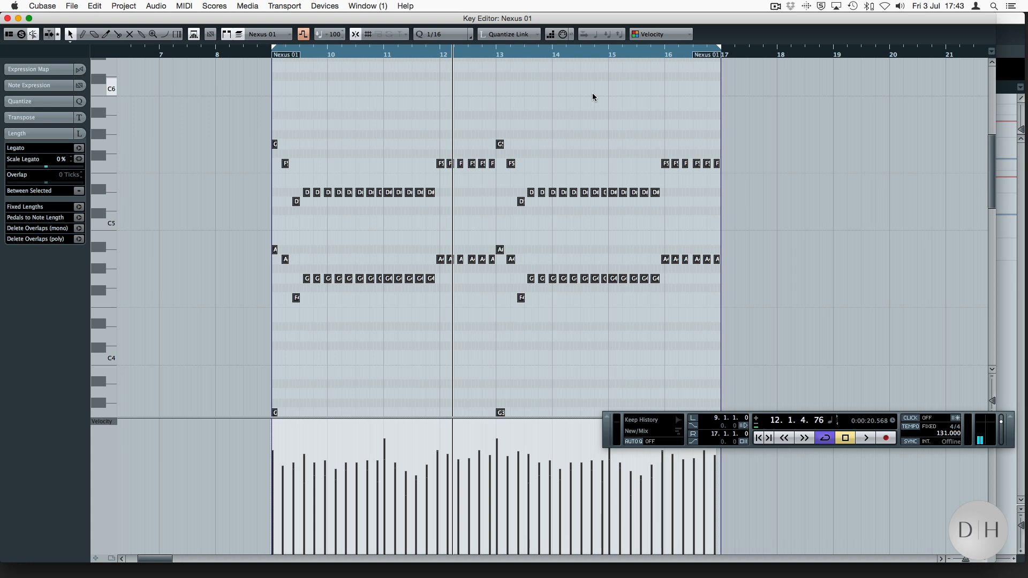
key("shift+Down")
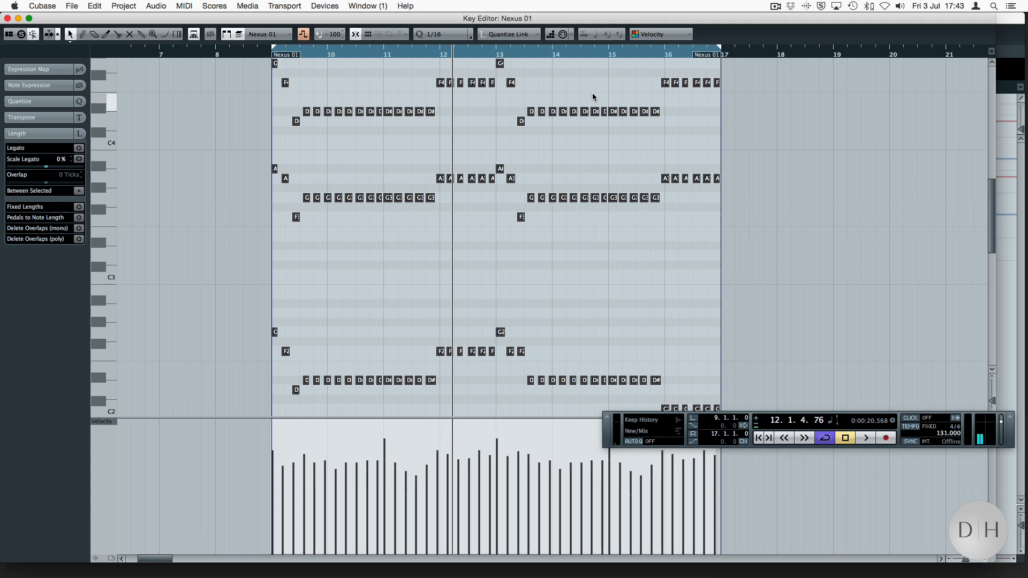
key("space")
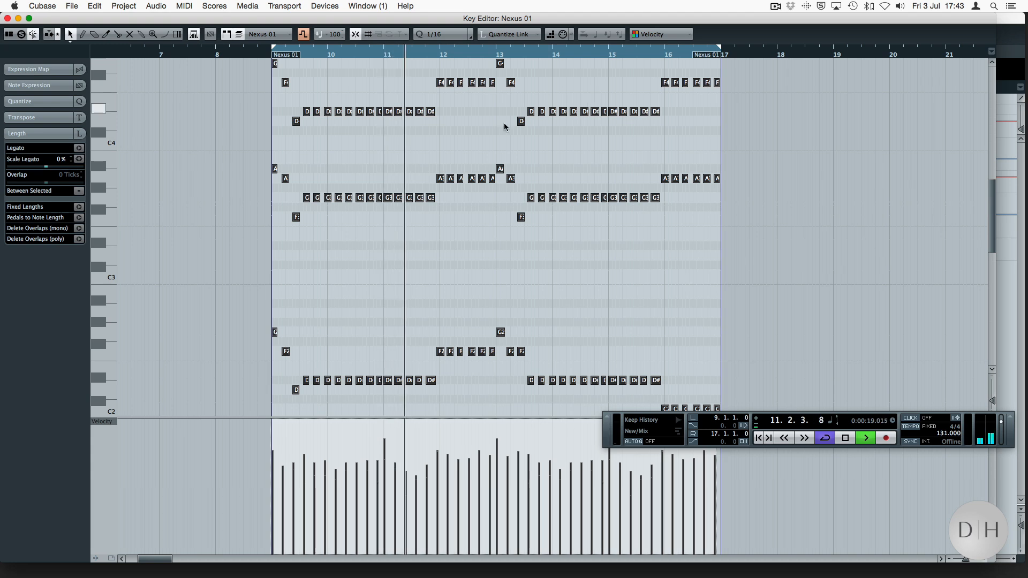
left_click_drag(333, 73, 344, 57)
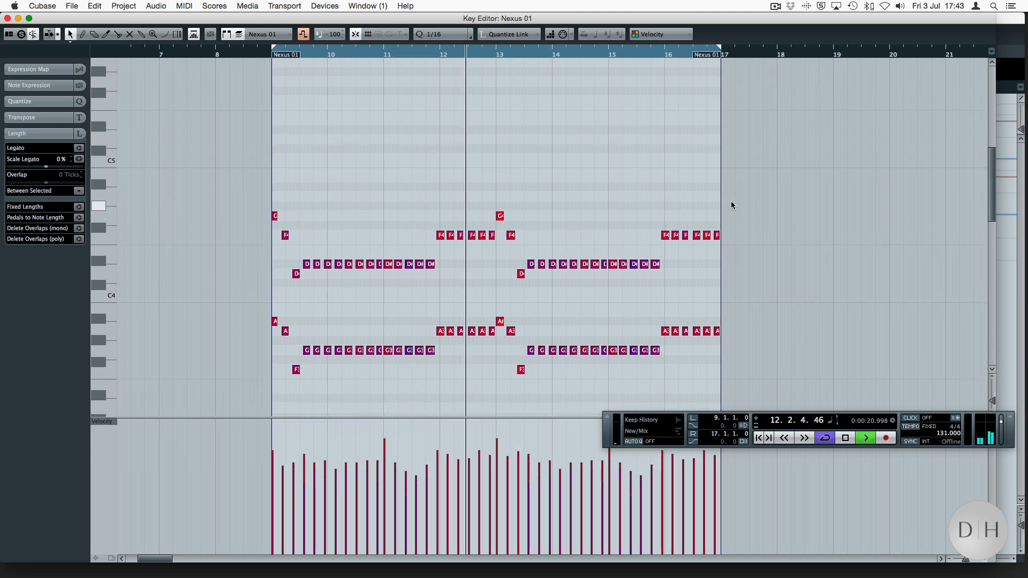
key("space")
Step: Copy the upper harmony line up seven semitones so that a further harmony line starts on D5
left_click_drag(764, 176, 266, 283)
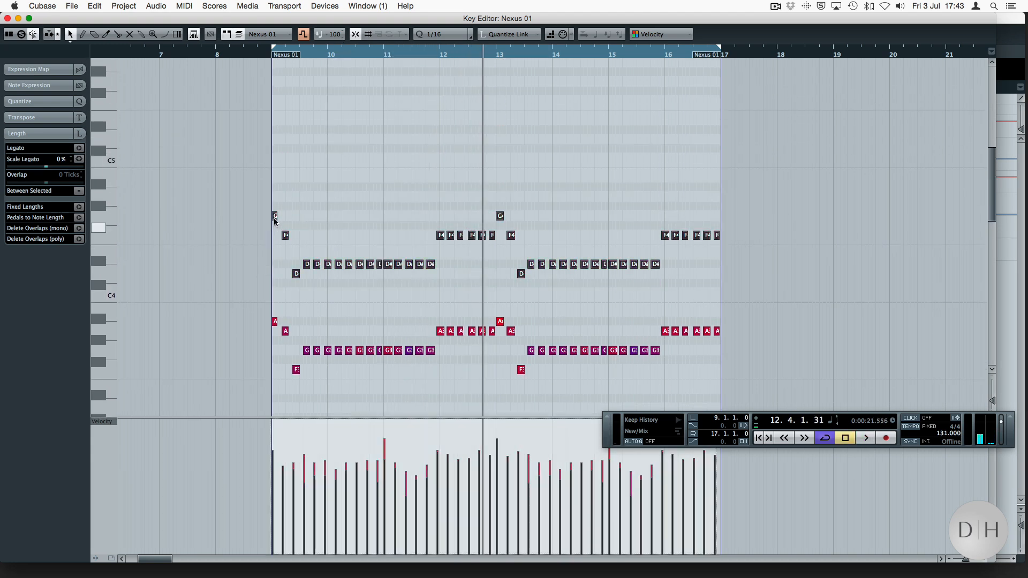
left_click_drag(274, 216, 274, 141)
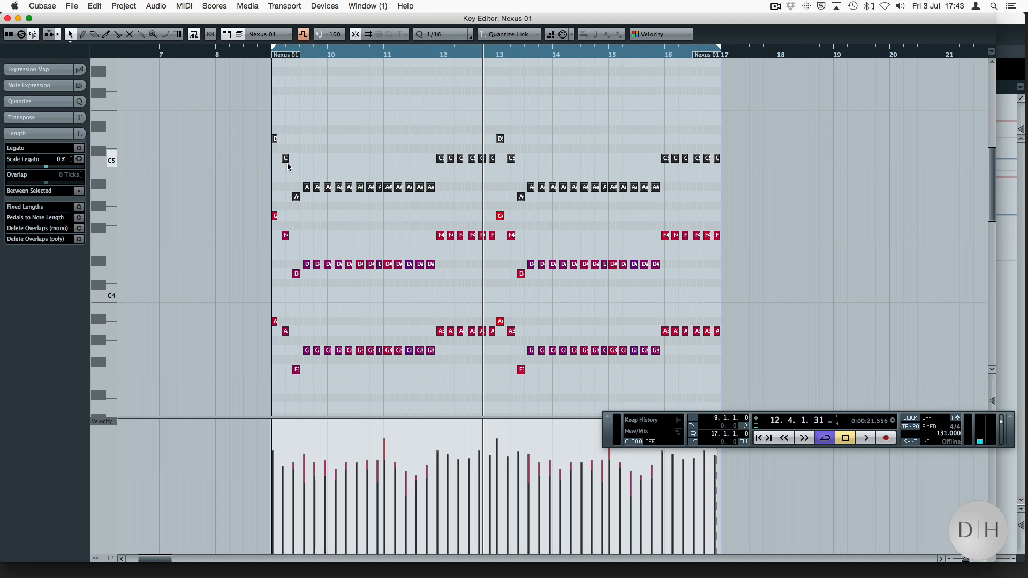
left_click_drag(246, 127, 306, 137)
left_click_drag(260, 161, 294, 163)
mouse_move(295, 204)
left_mouse_down()
mouse_move(292, 185)
mouse_move(463, 181)
left_mouse_up()
left_click(418, 155)
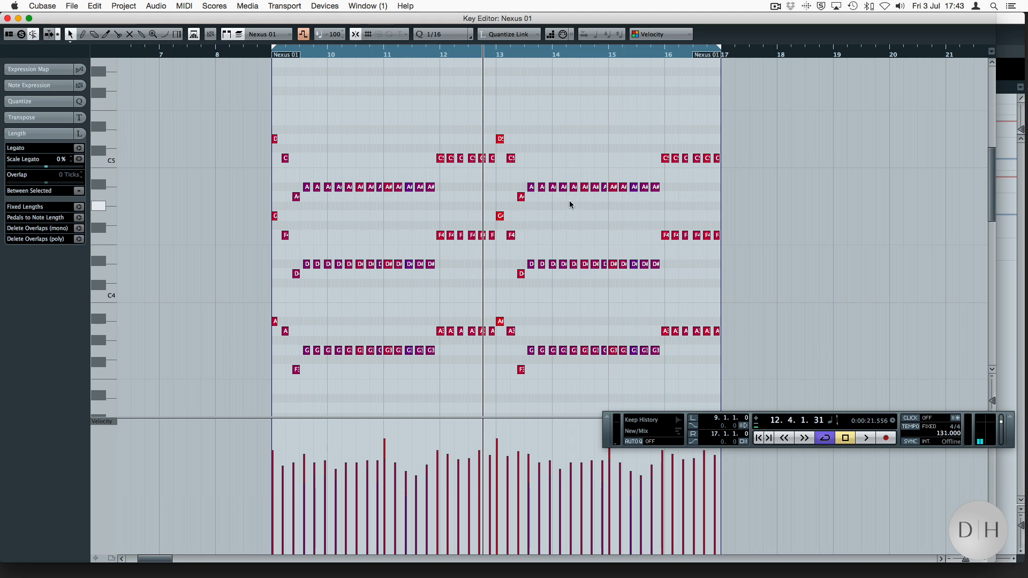
Step: Play the loop with the added harmony line and examine the stacked chords from the bass up to the top voice
key("space")
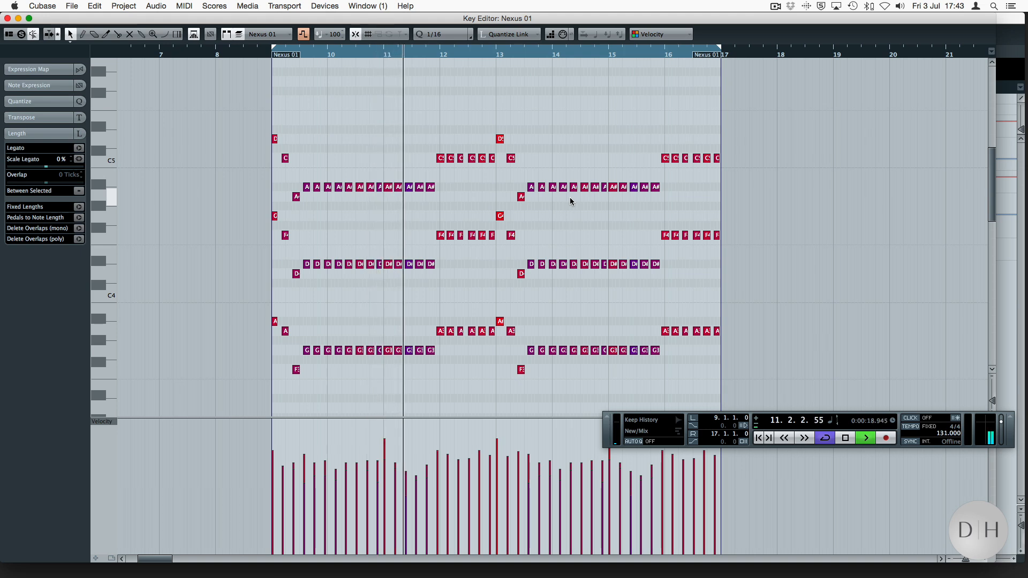
key("space")
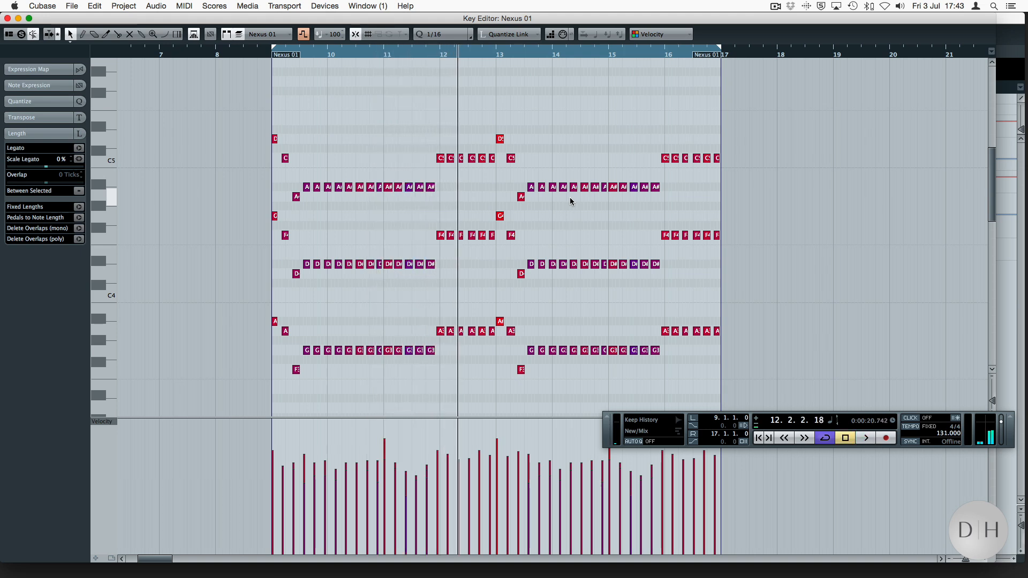
scroll(387, 94, "up", 3)
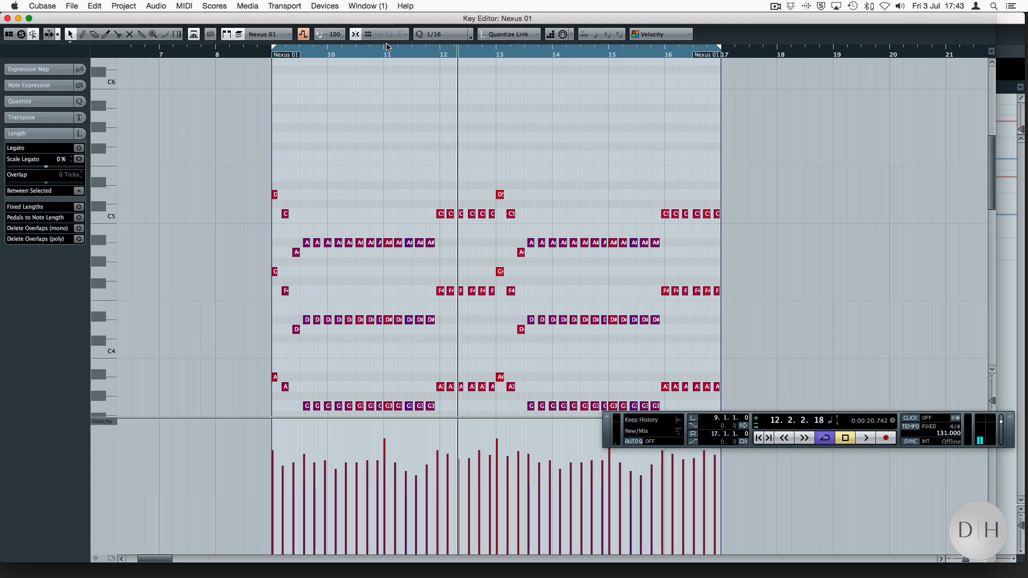
scroll(399, 343, "down", 12)
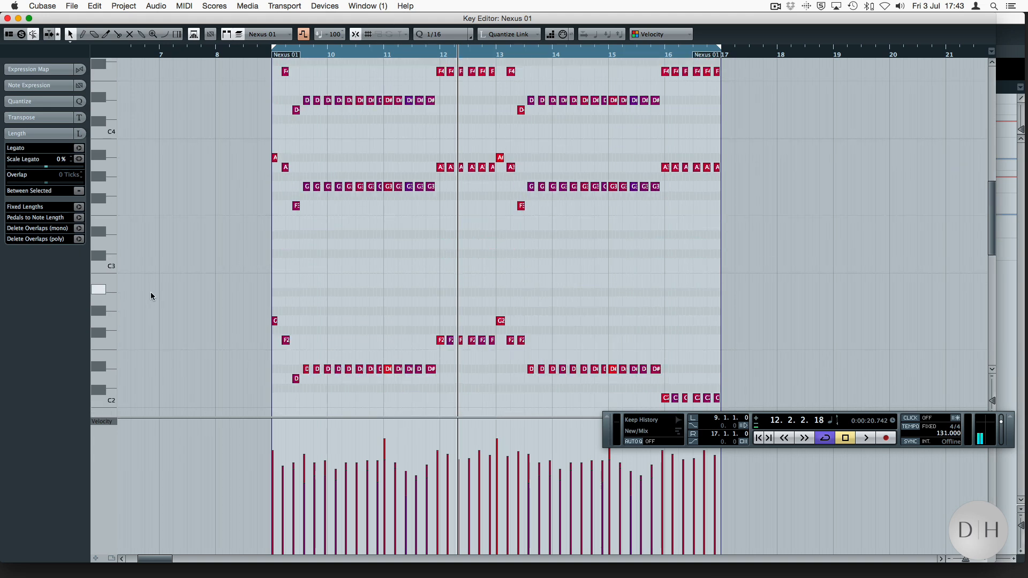
scroll(152, 293, "down", 6)
left_click_drag(439, 136, 461, 53)
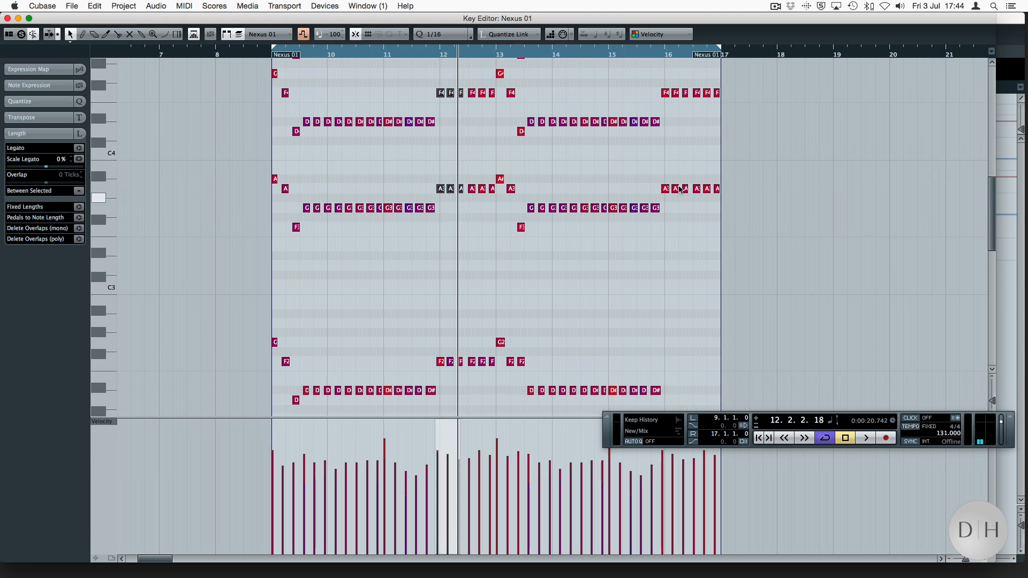
left_click_drag(393, 88, 407, 99)
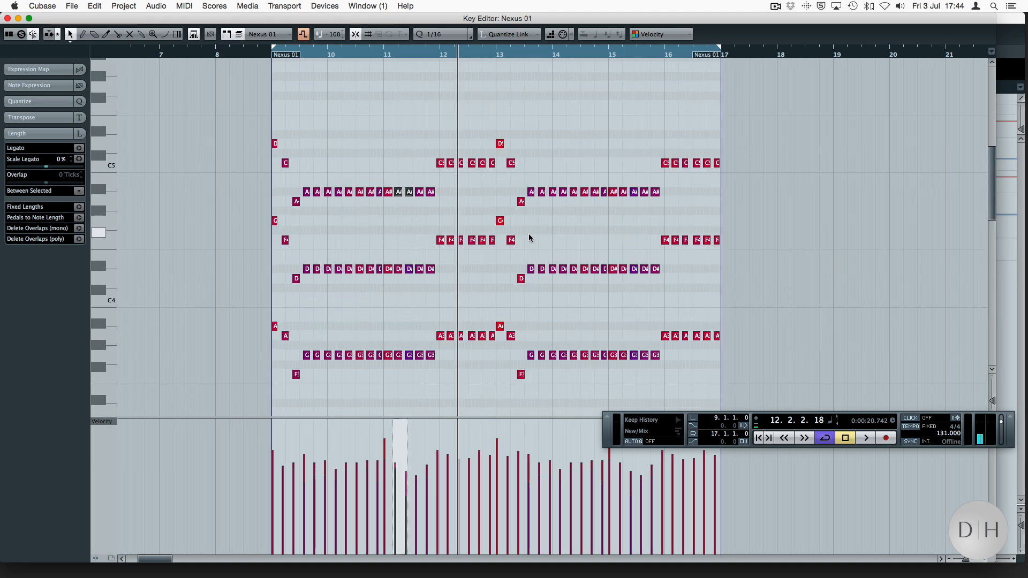
left_click(357, 126)
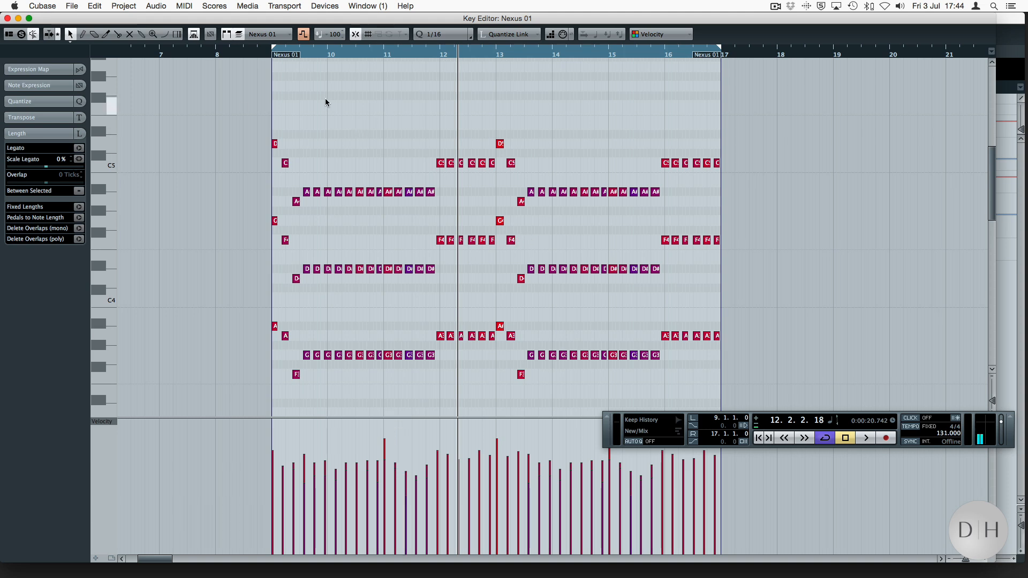
Step: Return to the project arrangement and duplicate the layered Nexus 01 part from bar 9 to bar 17
scroll(375, 112, "up", 3)
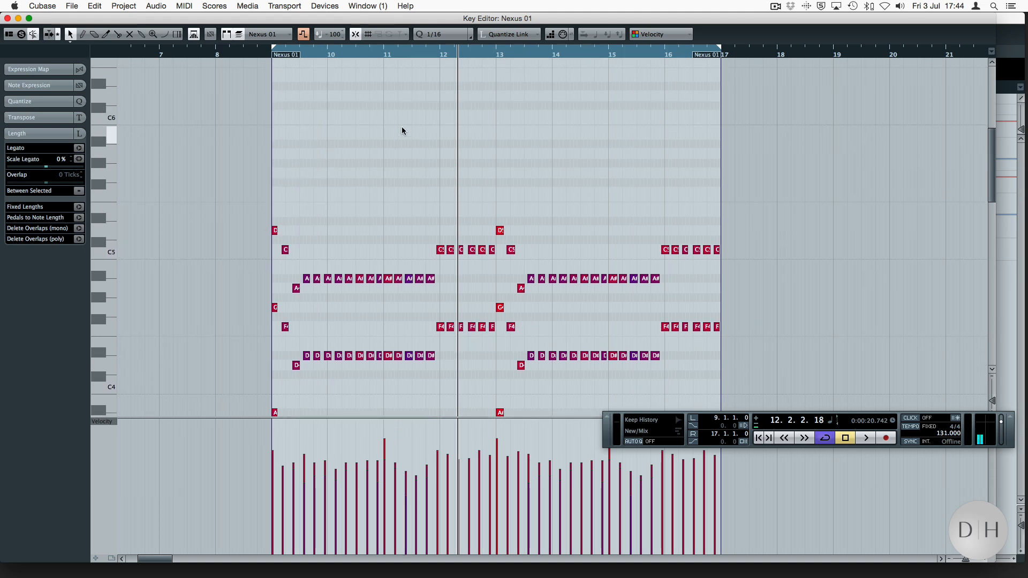
key("Escape")
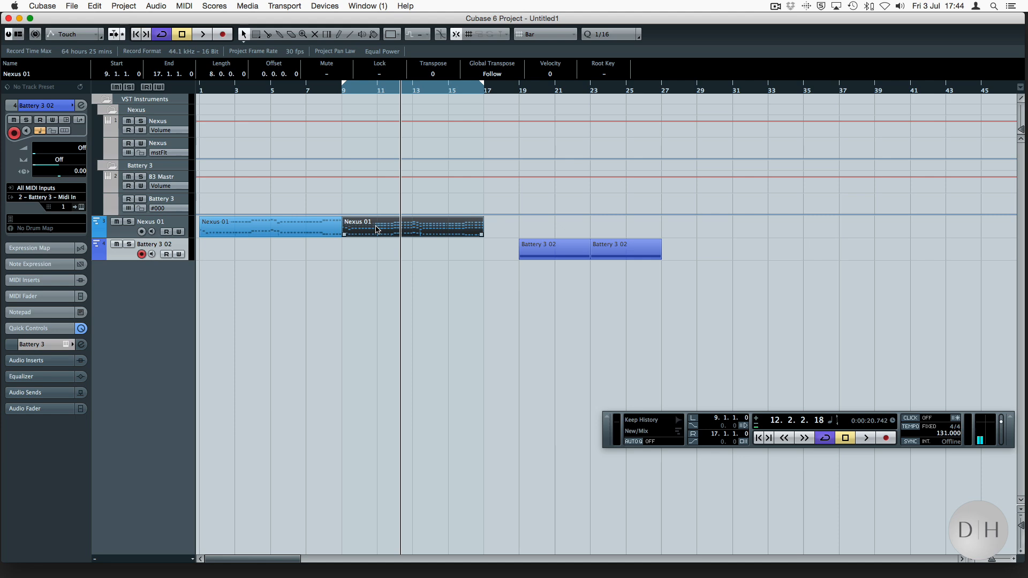
key("super+d")
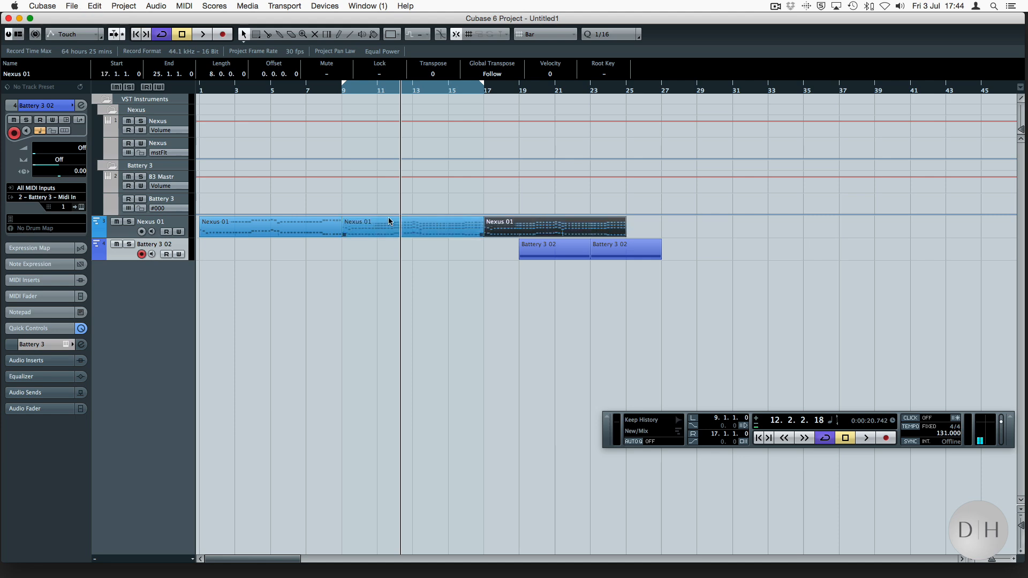
Step: Delete the top harmony line, which starts on D5, from the Nexus 01 part at bars 9 to 17
double_click(430, 230)
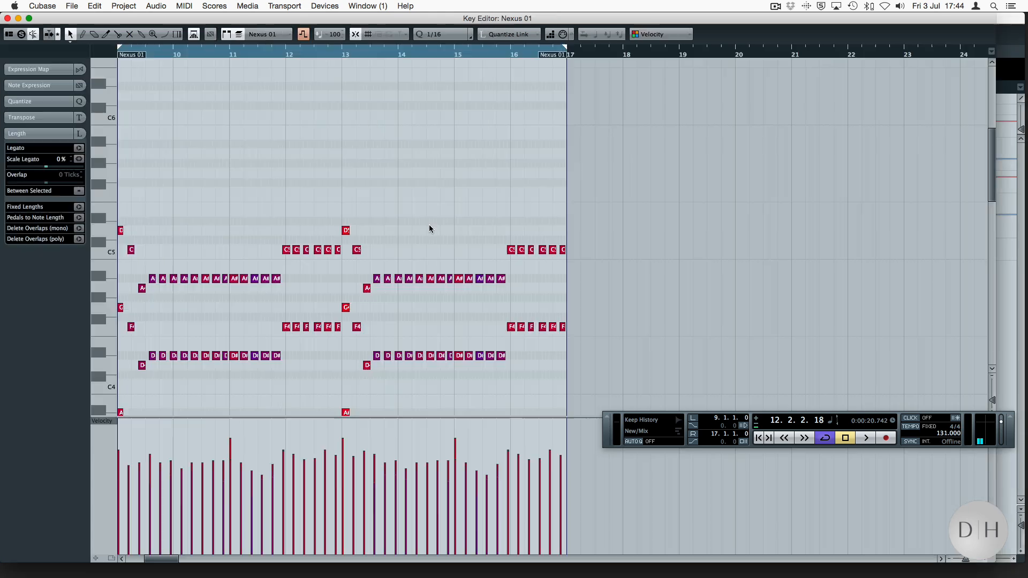
scroll(161, 222, "left", 3)
left_click_drag(182, 210, 378, 294)
key("Delete")
left_click_drag(368, 210, 733, 287)
key("Delete")
key("super+w")
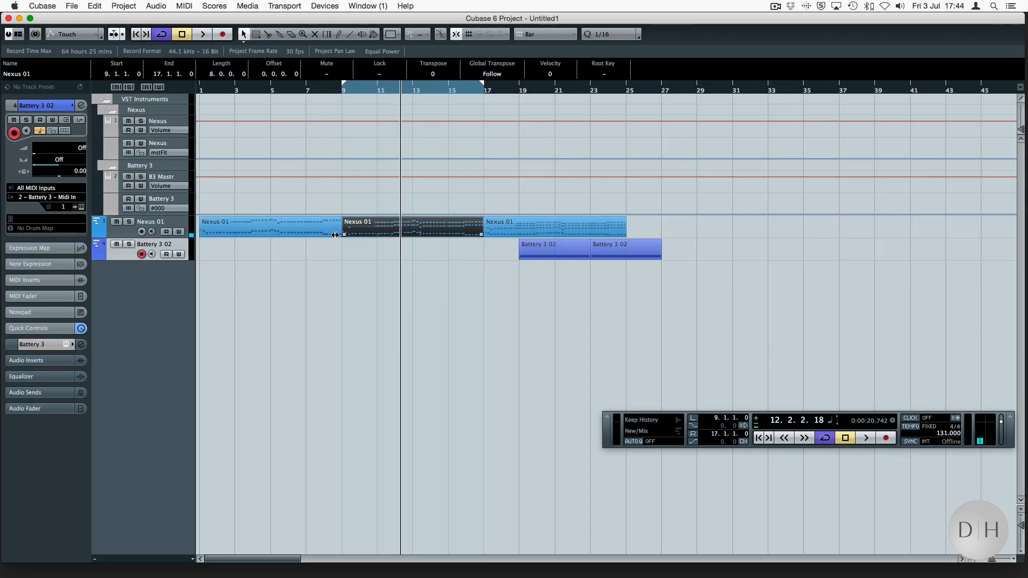
Step: Open the three Nexus 01 parts one after another and compare their note layers
double_click(295, 222)
key("super+w")
double_click(419, 227)
left_click_drag(456, 243, 457, 426)
key("super+w")
double_click(544, 227)
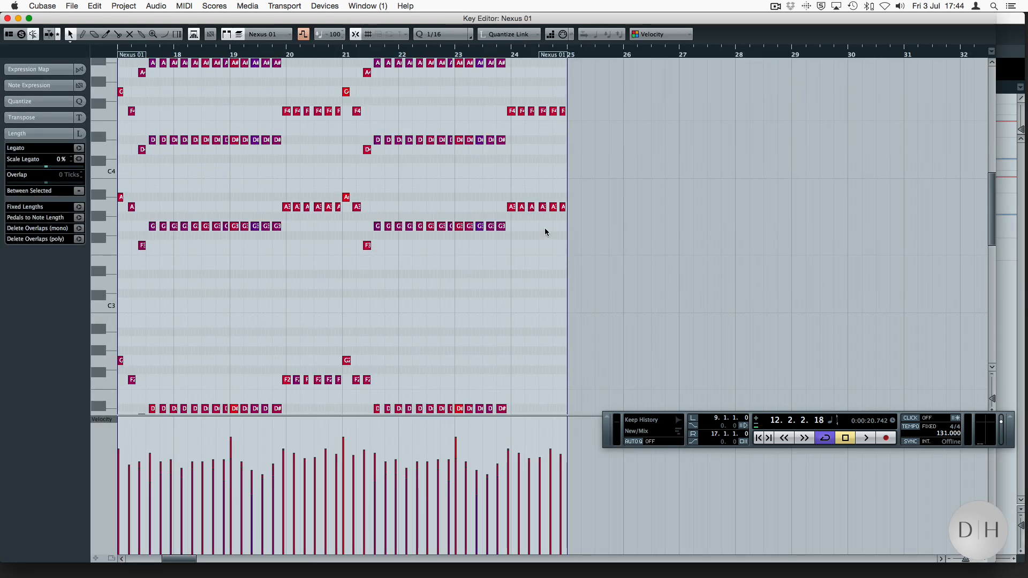
key("super+w")
Step: Move both Battery 3 02 parts to start at bar 17, set the loop to bars 17 to 25, and play it
left_click_drag(528, 248, 493, 249)
key("p")
key("KP_1")
key("space")
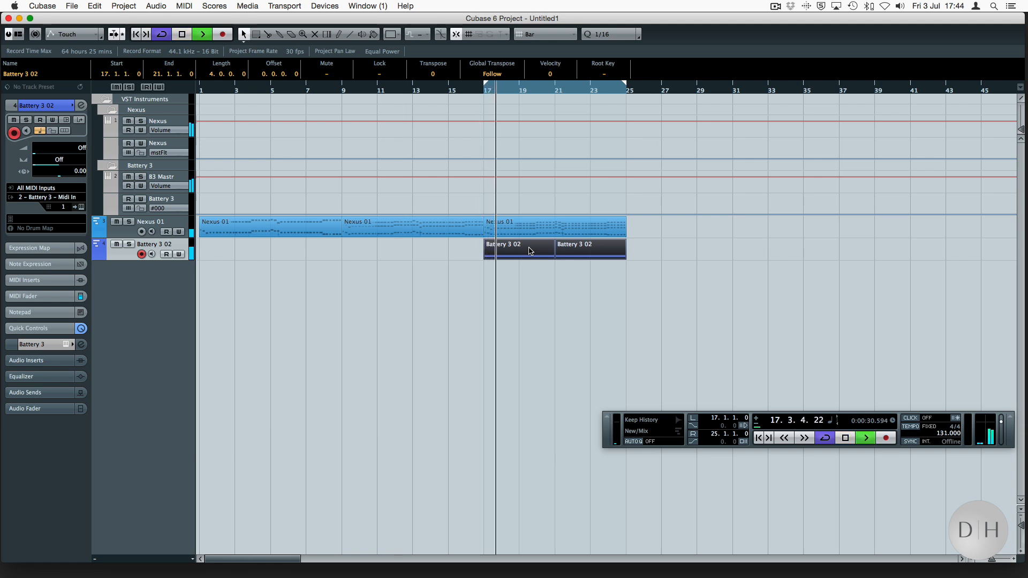
Step: Insert the Quantizer MIDI effect on the Battery 3 02 track
left_click(33, 280)
left_click(42, 167)
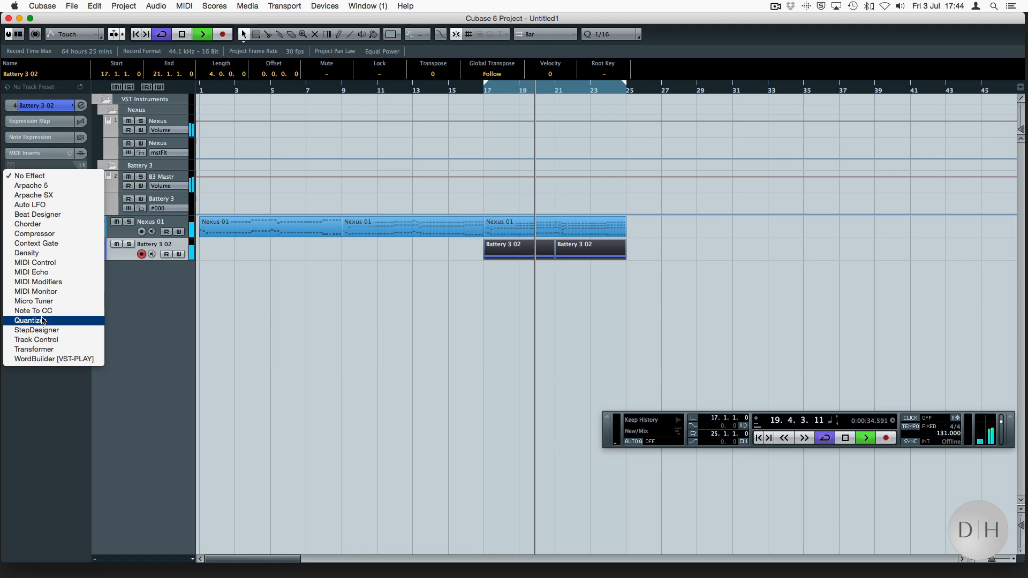
left_click(32, 320)
Step: Insert the Quantizer MIDI effect on the Nexus 01 track, set its swing to 44%, and stop playback after listening
left_click(164, 216)
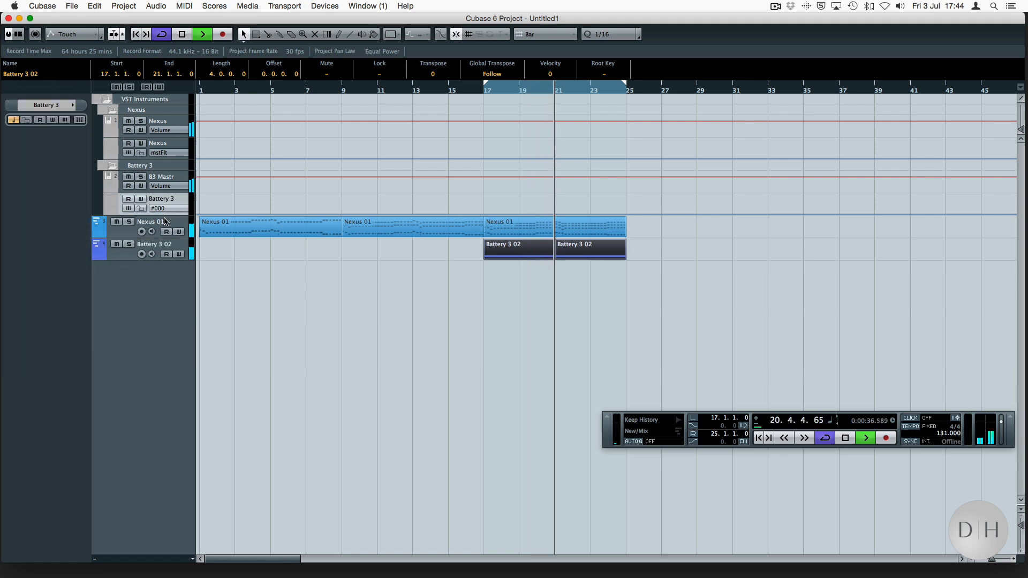
left_click(164, 221)
left_click(58, 177)
left_click(43, 319)
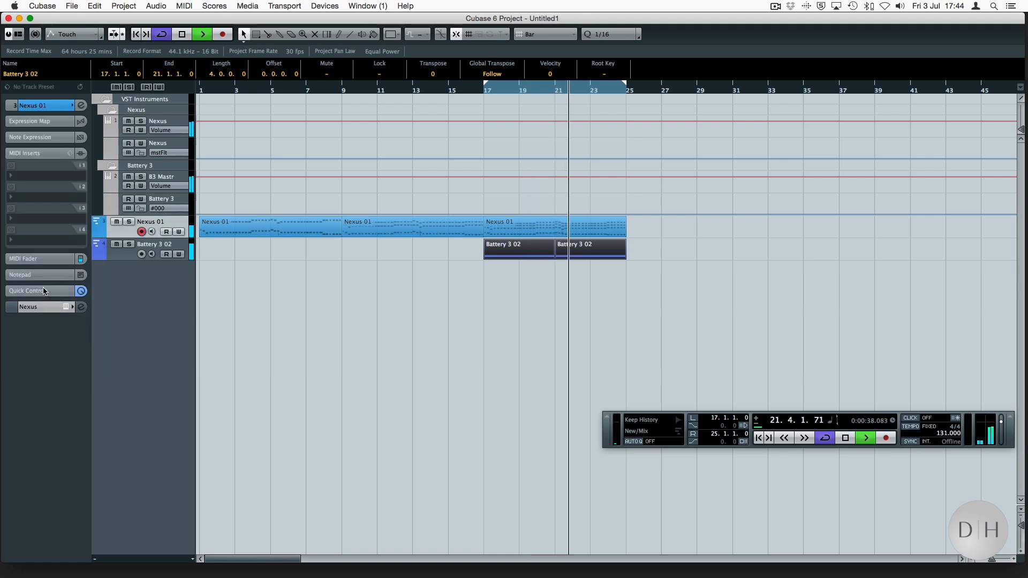
left_click(43, 176)
left_click(32, 318)
left_click_drag(20, 201, 47, 212)
left_click(530, 304)
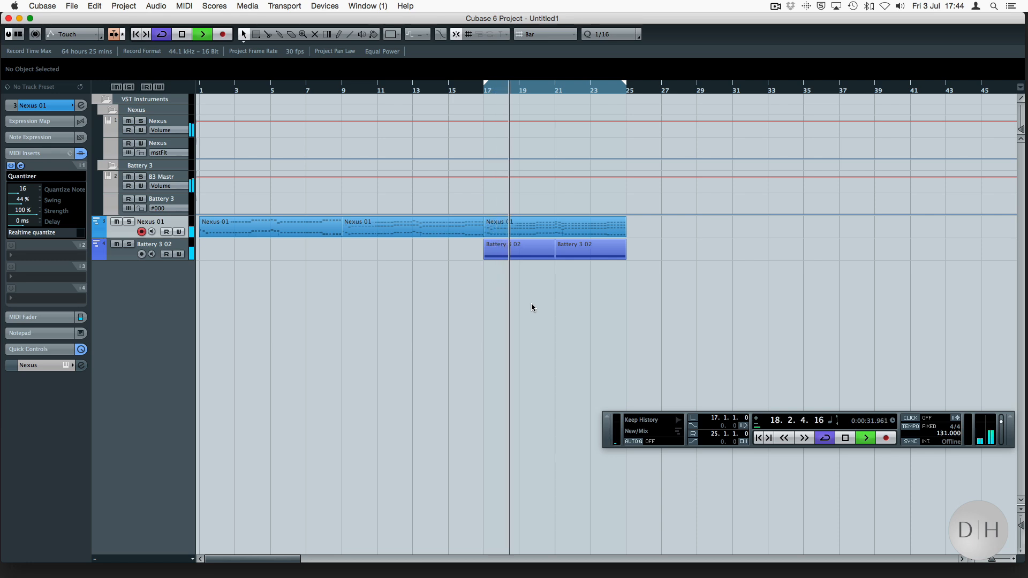
key("space")
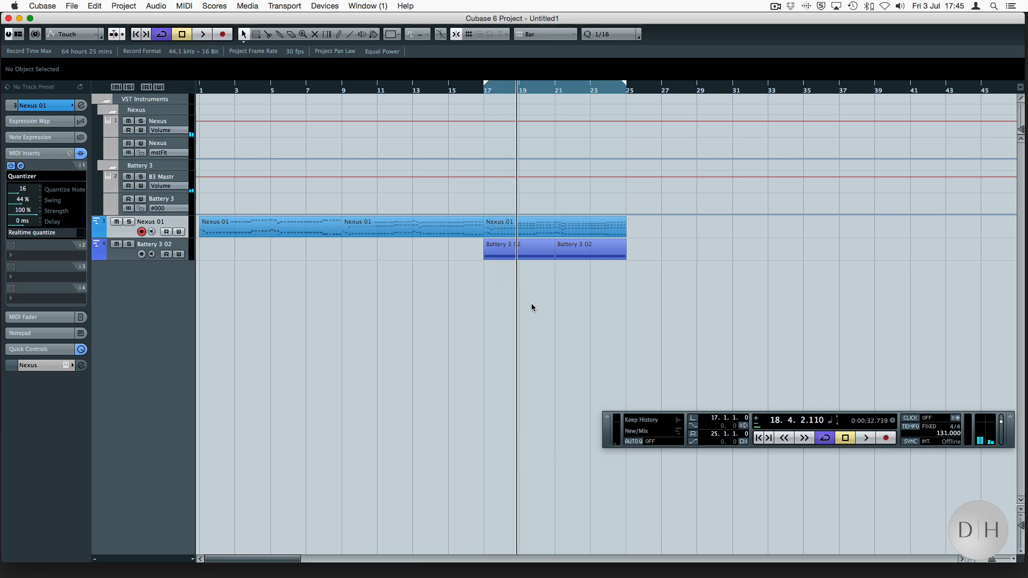
Step: Open the Nexus 01 part at bar 17 and examine its harmony lines up to the top voice
double_click(598, 222)
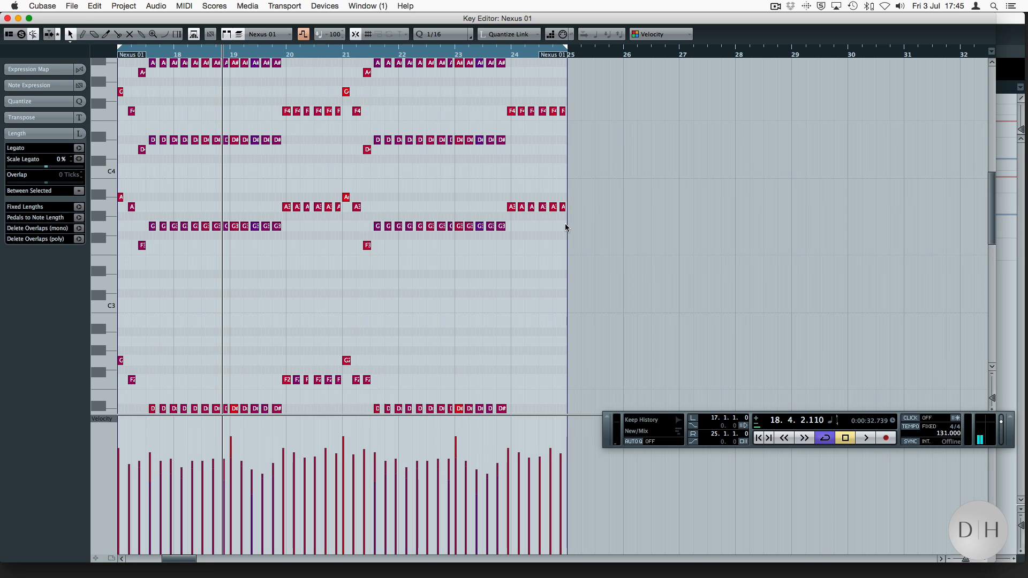
left_click_drag(428, 100, 405, 119)
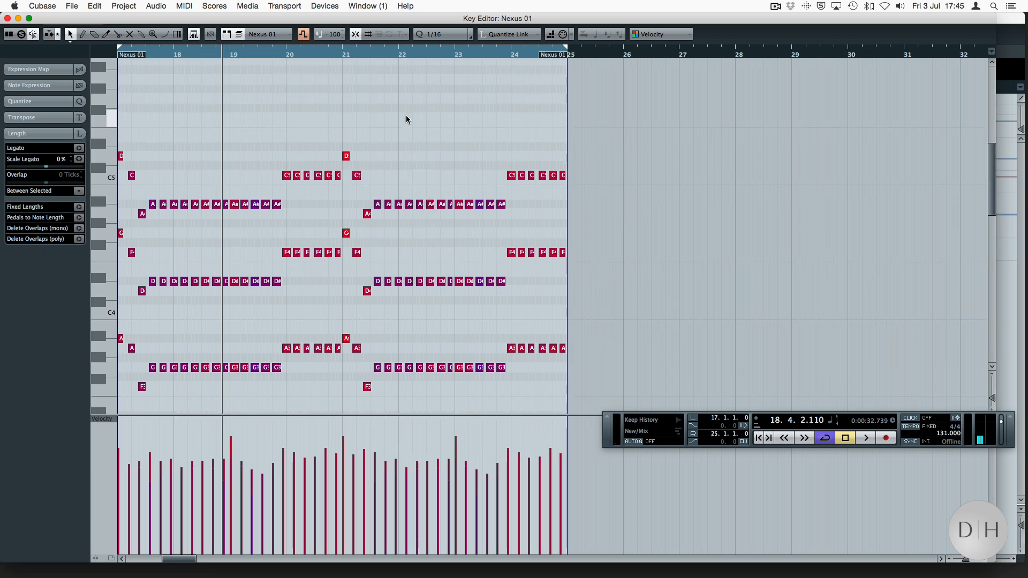